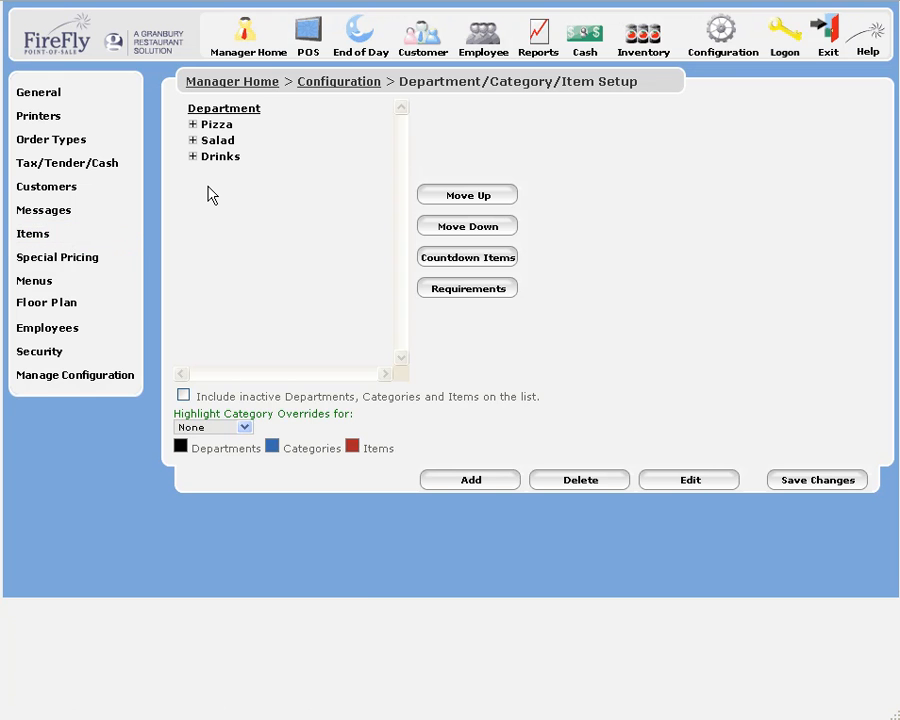
# Open the Specialty Pizzas category's printing setup, then remove and re-add Pizza as its selected kitchen printer.
pyautogui.click(193, 125)
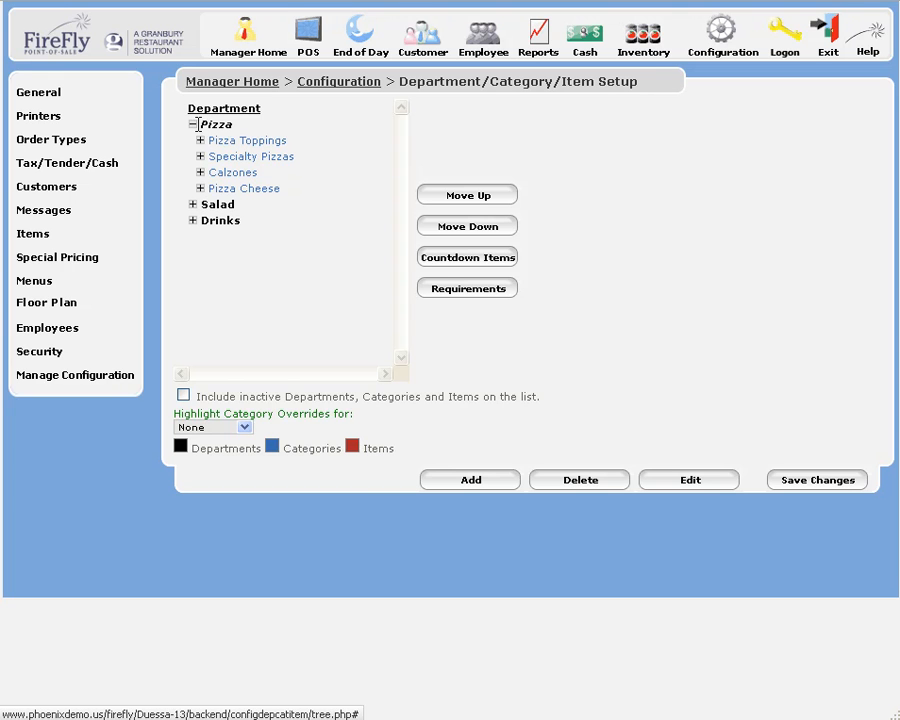
pyautogui.click(245, 157)
pyautogui.click(687, 481)
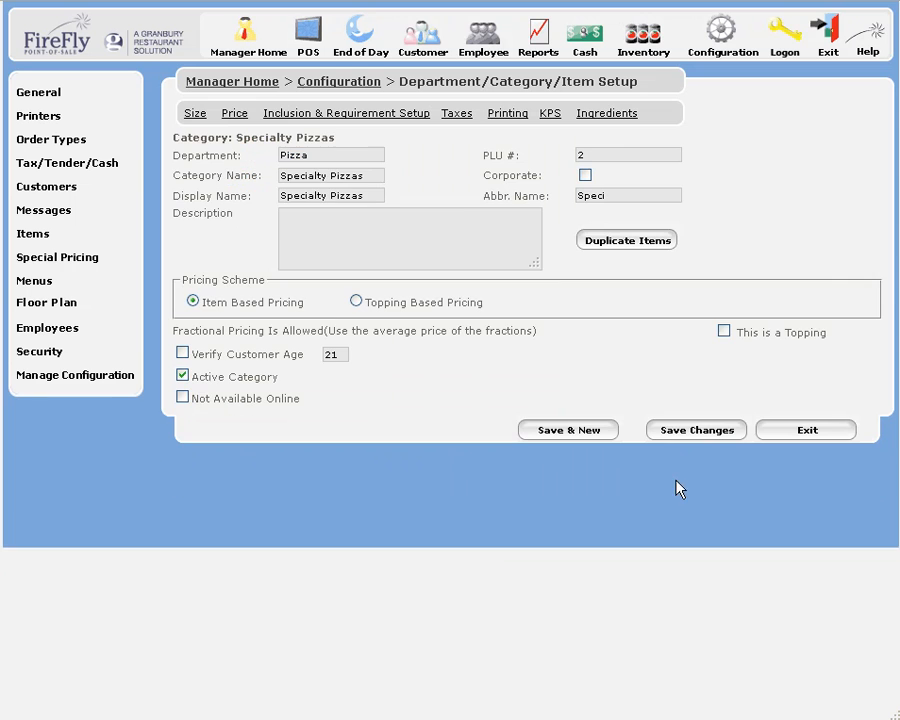
pyautogui.click(504, 114)
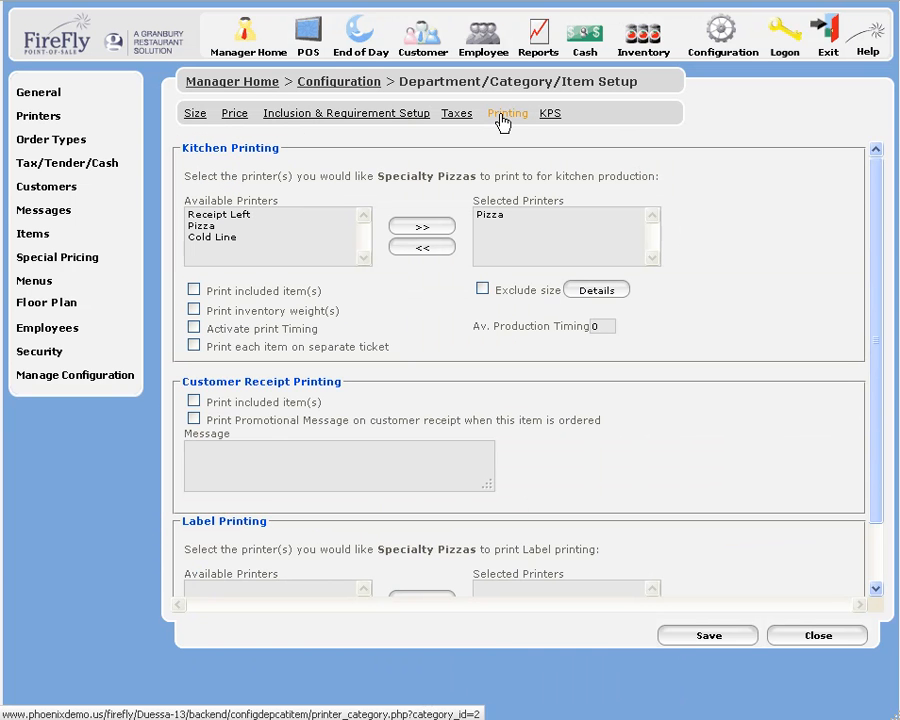
pyautogui.click(215, 226)
pyautogui.click(495, 222)
pyautogui.click(424, 248)
pyautogui.click(424, 226)
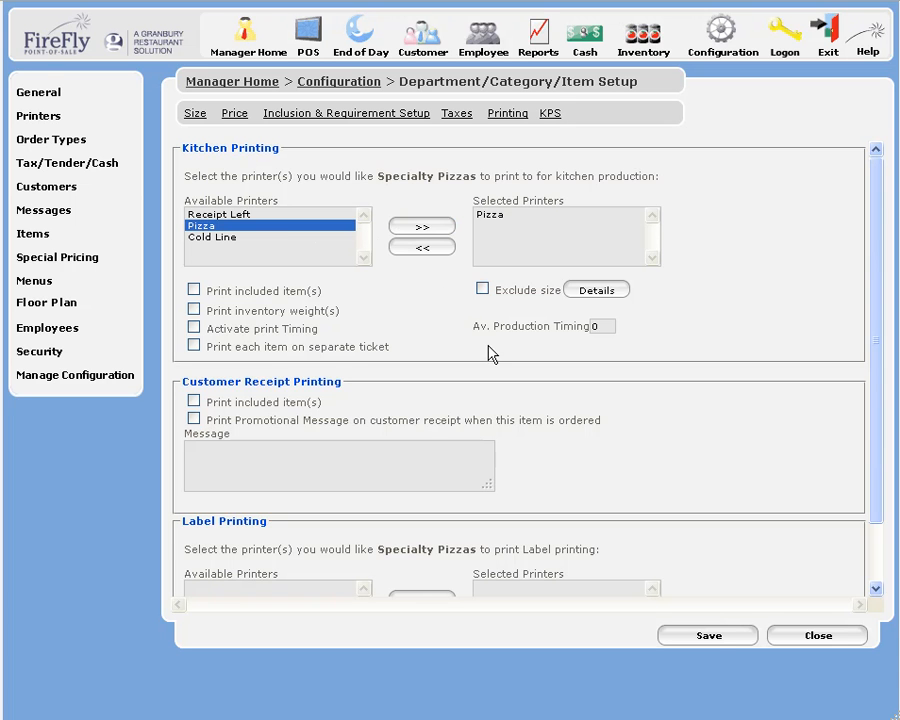
# Enable printing included items and printing each item on a separate ticket for Specialty Pizzas kitchen printing.
pyautogui.scroll(-2, 426, 316)
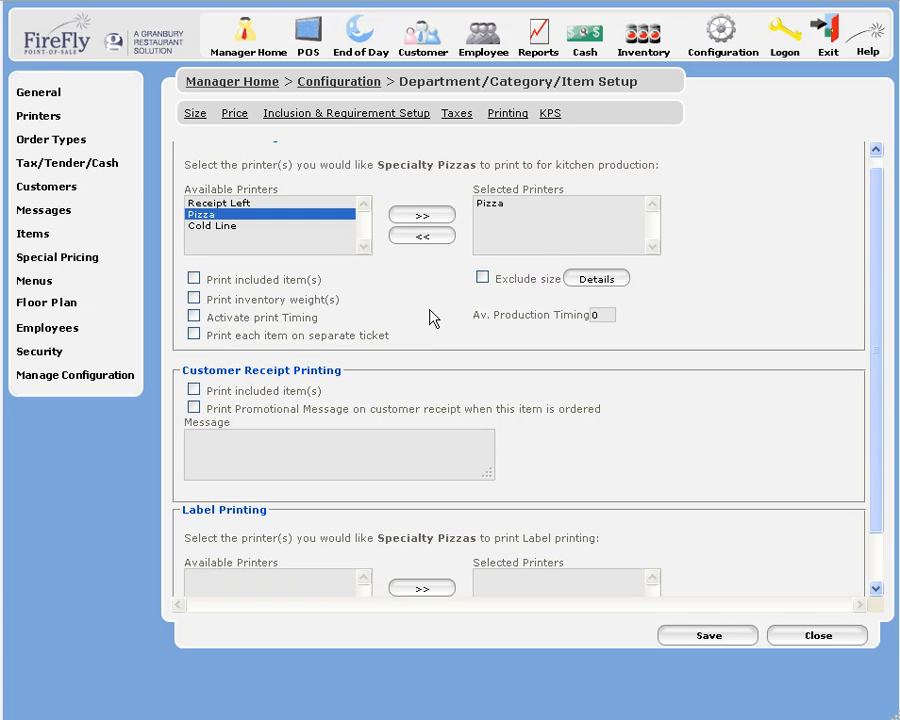
pyautogui.click(194, 254)
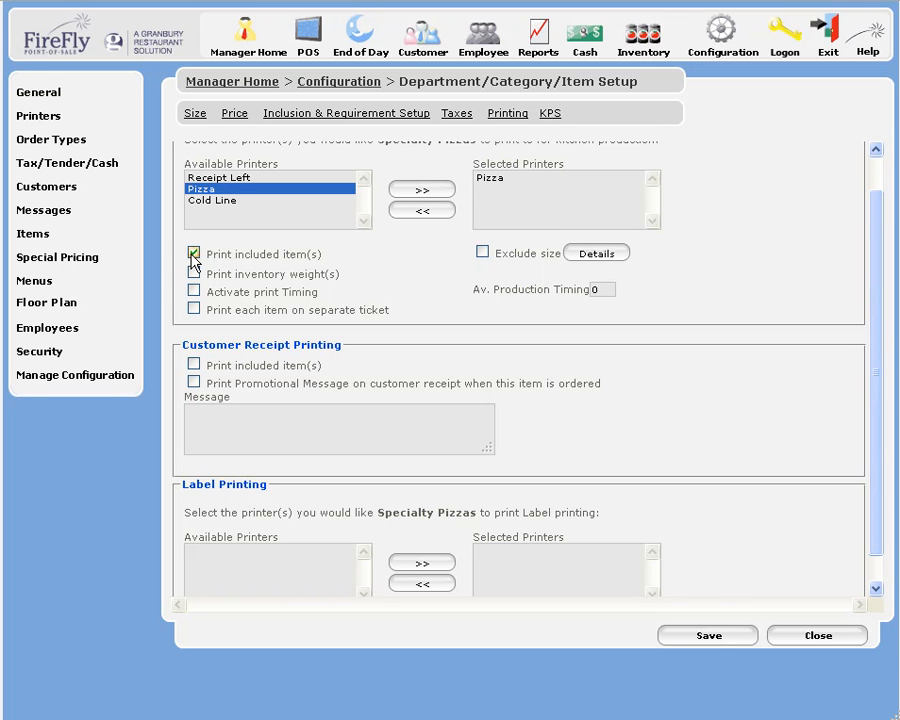
pyautogui.click(194, 310)
# Turn on size exclusion for Specialty Pizzas kitchen printing and save Slice as the excluded size.
pyautogui.click(483, 254)
pyautogui.click(598, 254)
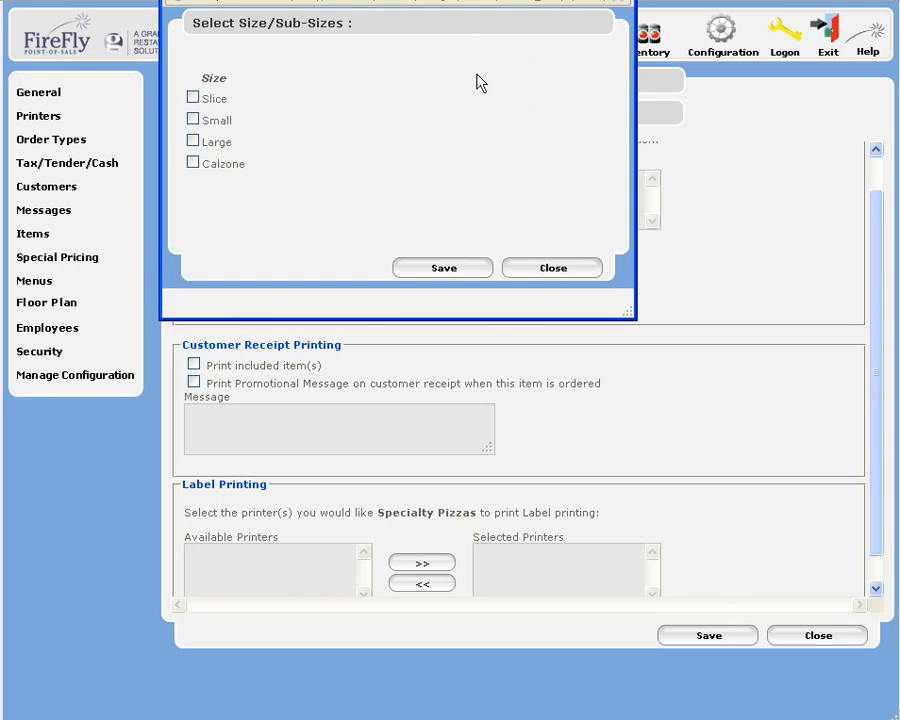
pyautogui.moveTo(495, 85); pyautogui.dragTo(503, 101)
pyautogui.click(225, 217)
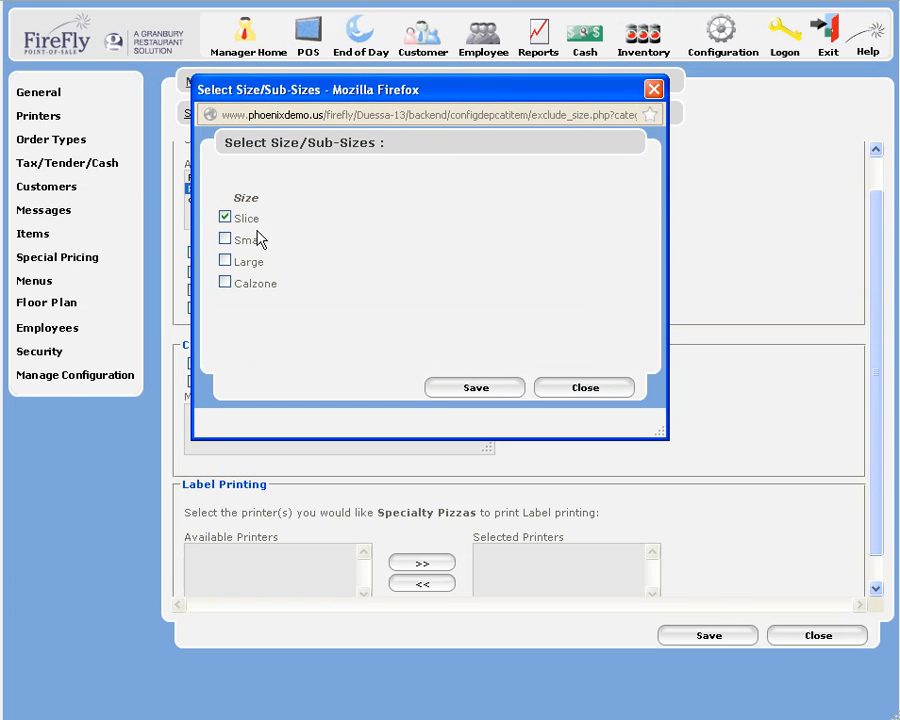
pyautogui.click(487, 391)
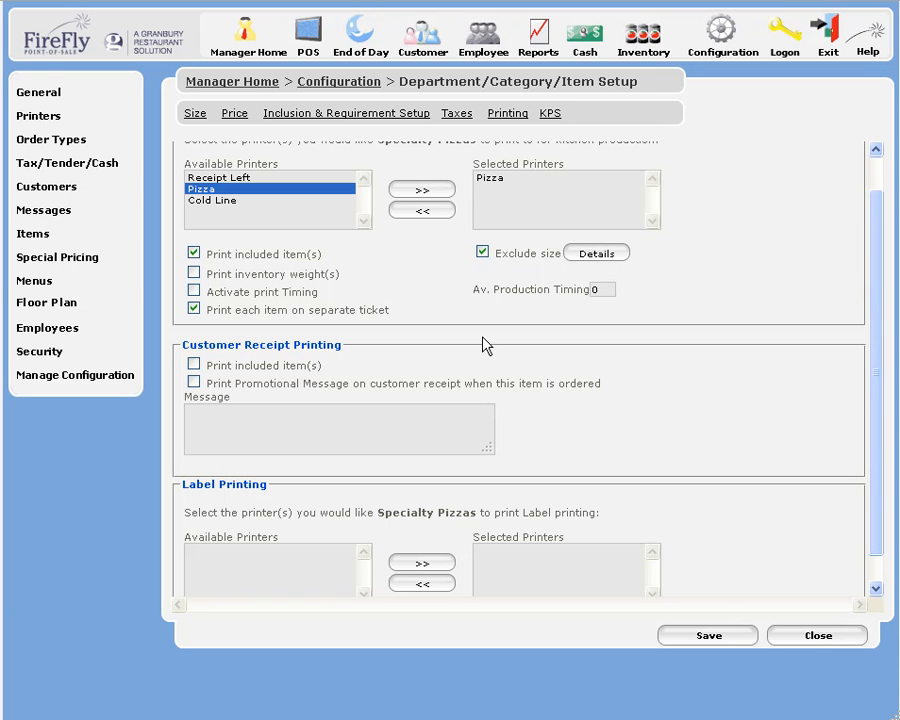
pyautogui.scroll(-1, 525, 425)
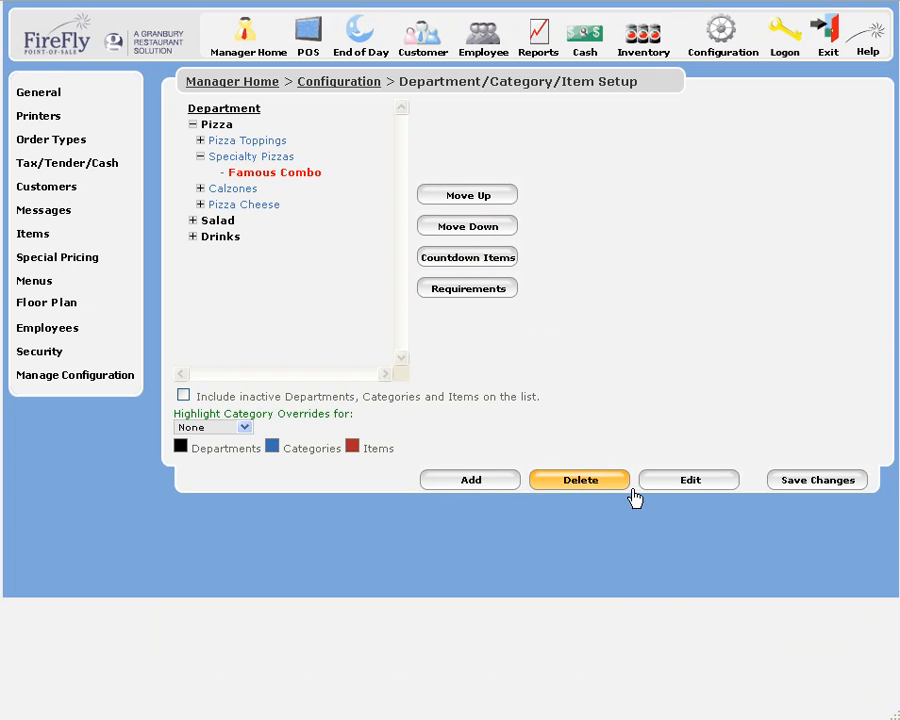
# Set the Famous Combo item to print in bold and red on kitchen tickets.
pyautogui.click(688, 482)
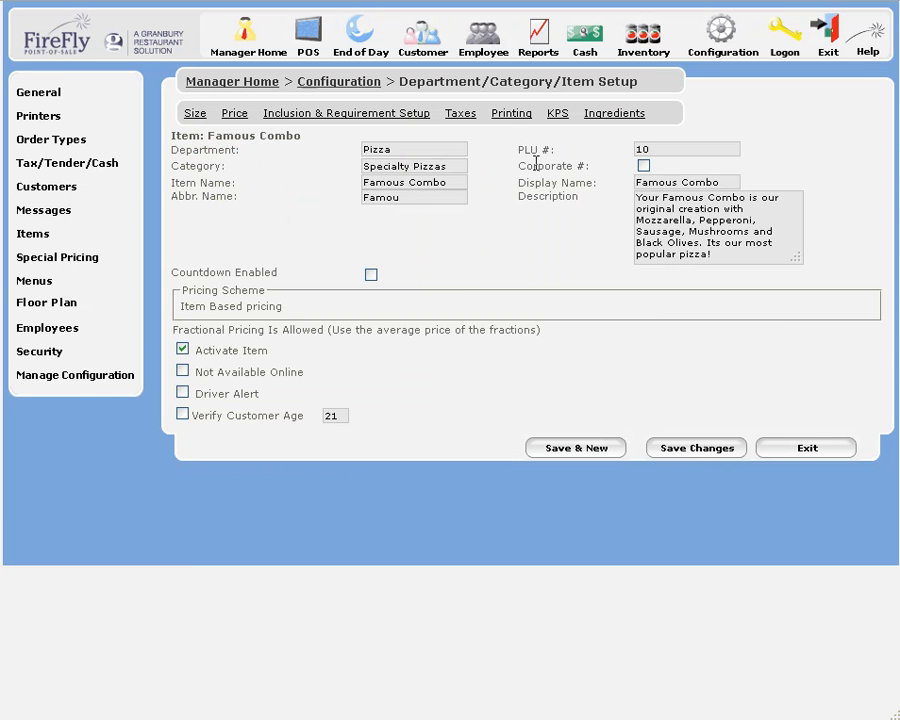
pyautogui.click(510, 117)
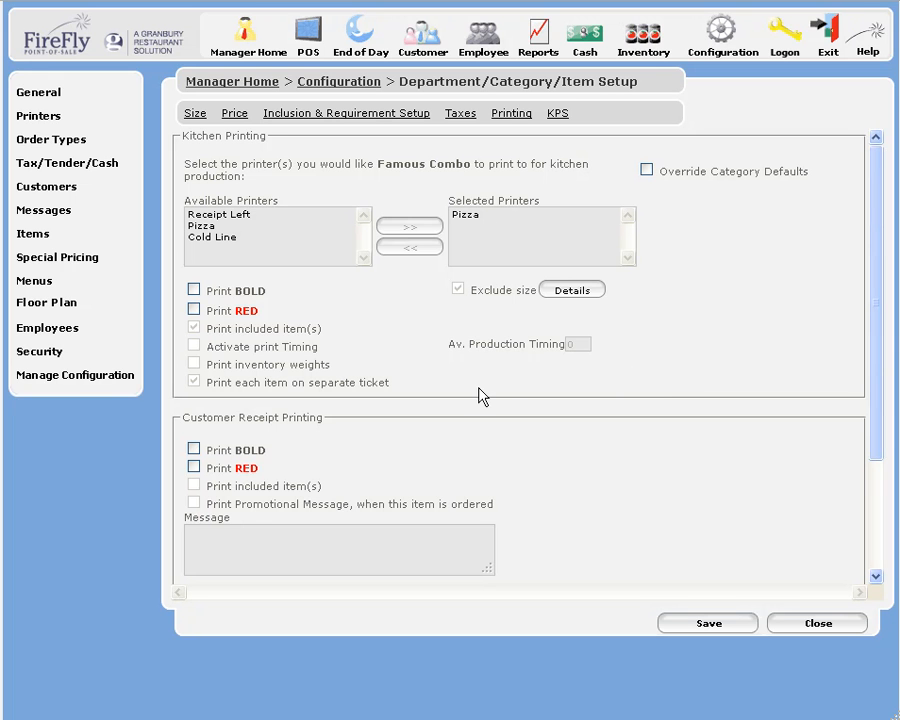
pyautogui.click(195, 292)
pyautogui.click(194, 311)
pyautogui.click(110, 92)
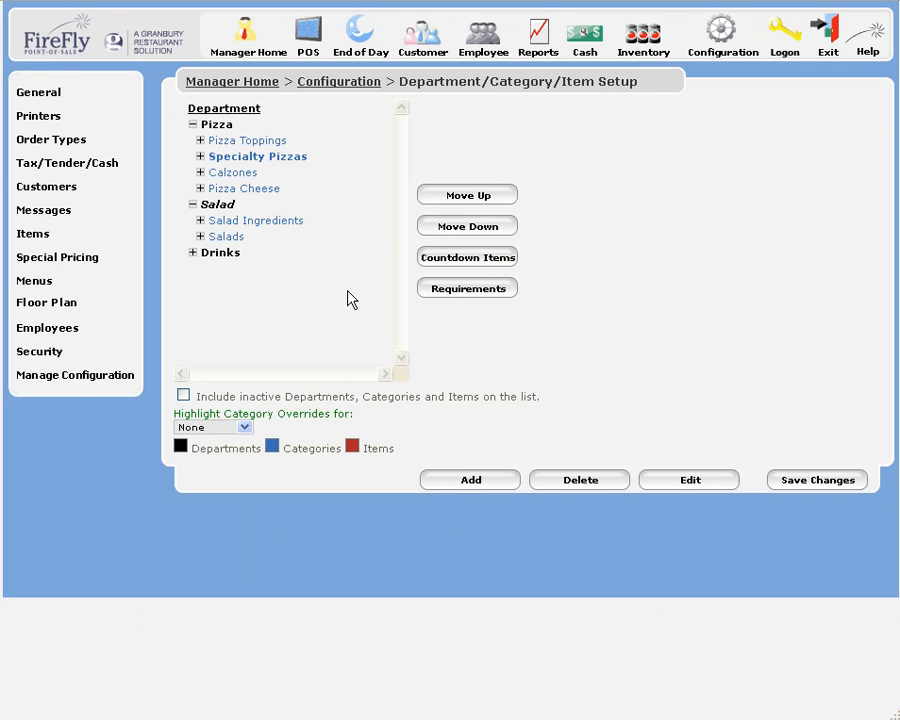
# Assign the Cold Line printer to the Salad Ingredients category for kitchen production and save the printing setup.
pyautogui.click(230, 222)
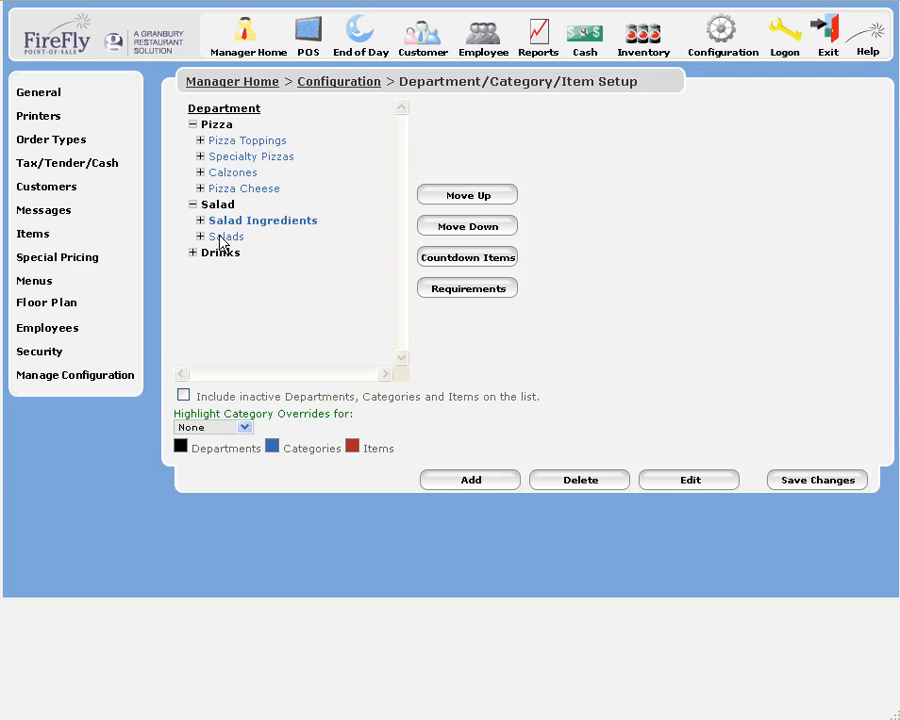
pyautogui.click(680, 488)
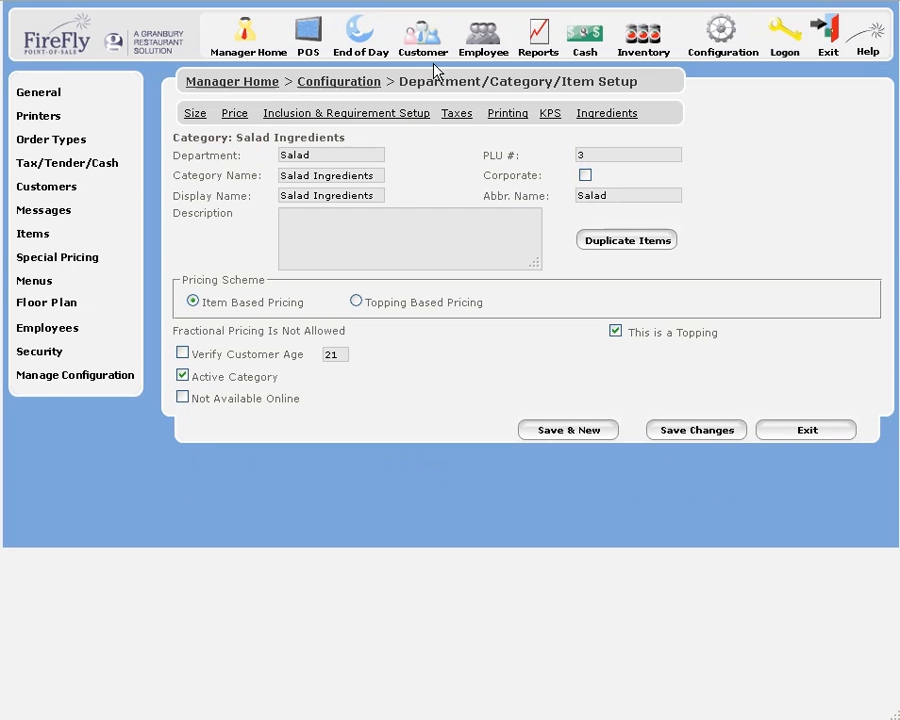
pyautogui.click(506, 114)
pyautogui.click(257, 238)
pyautogui.click(422, 228)
pyautogui.click(745, 634)
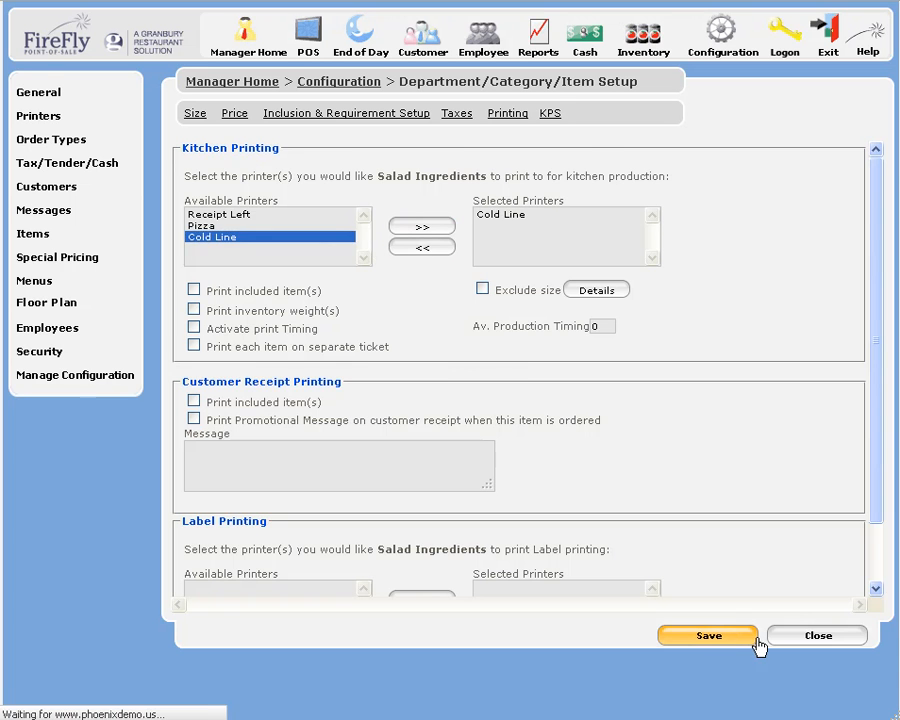
pyautogui.click(816, 636)
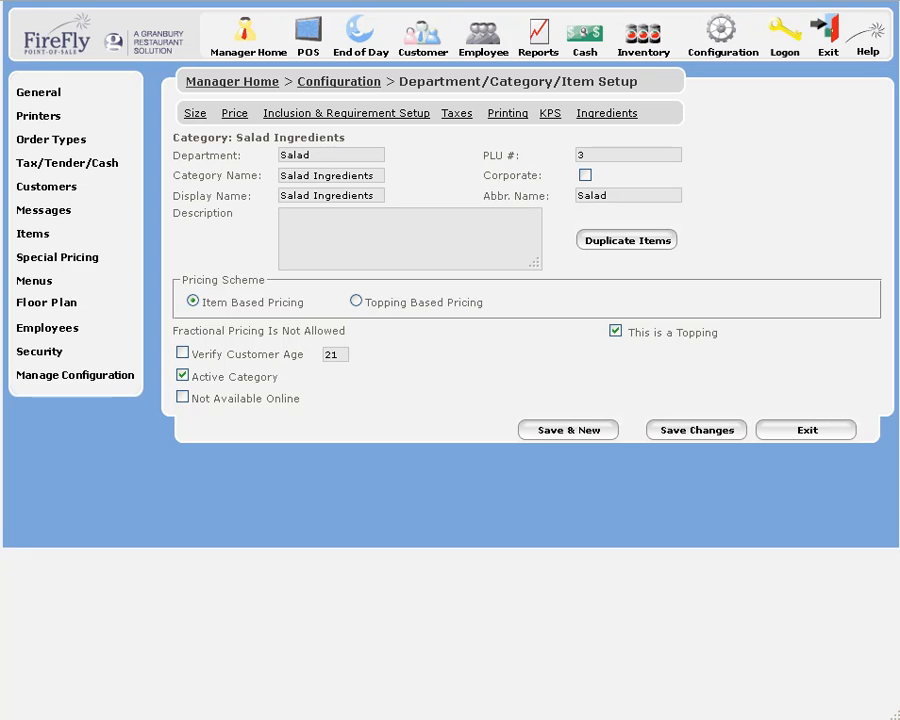
# Edit the Cold Line printer in the printer setup, add it to the Salads category as production printer, and update it.
pyautogui.click(46, 119)
pyautogui.click(212, 544)
pyautogui.click(580, 636)
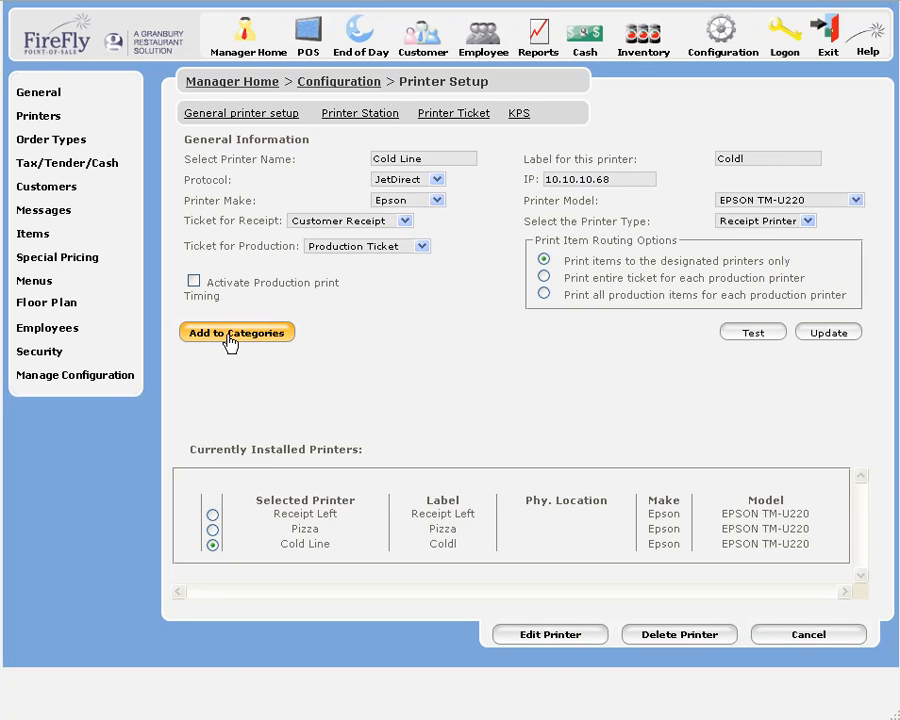
pyautogui.click(229, 335)
pyautogui.click(349, 186)
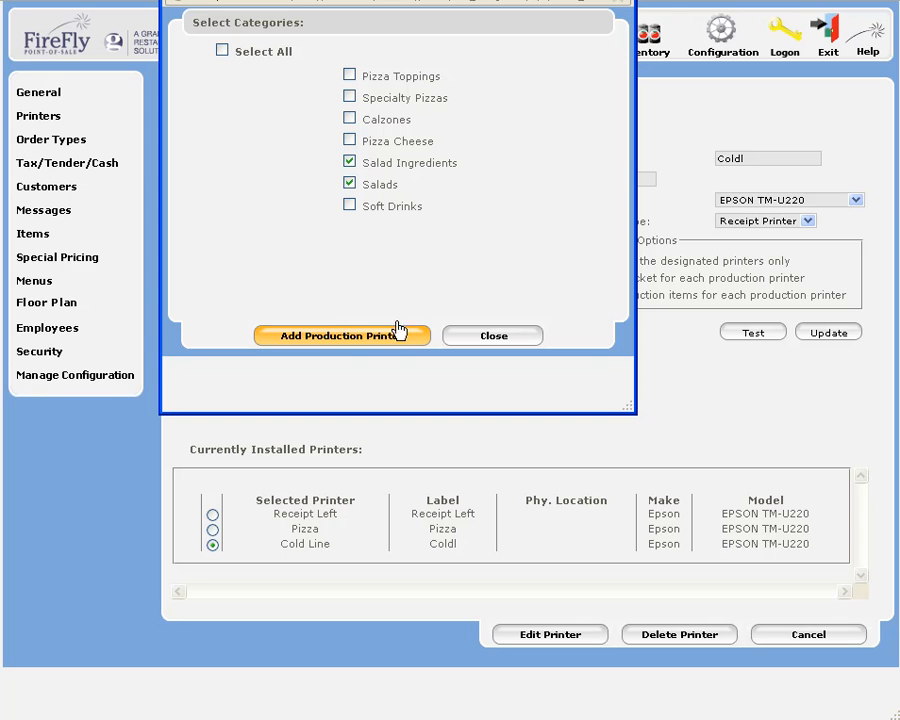
pyautogui.click(366, 339)
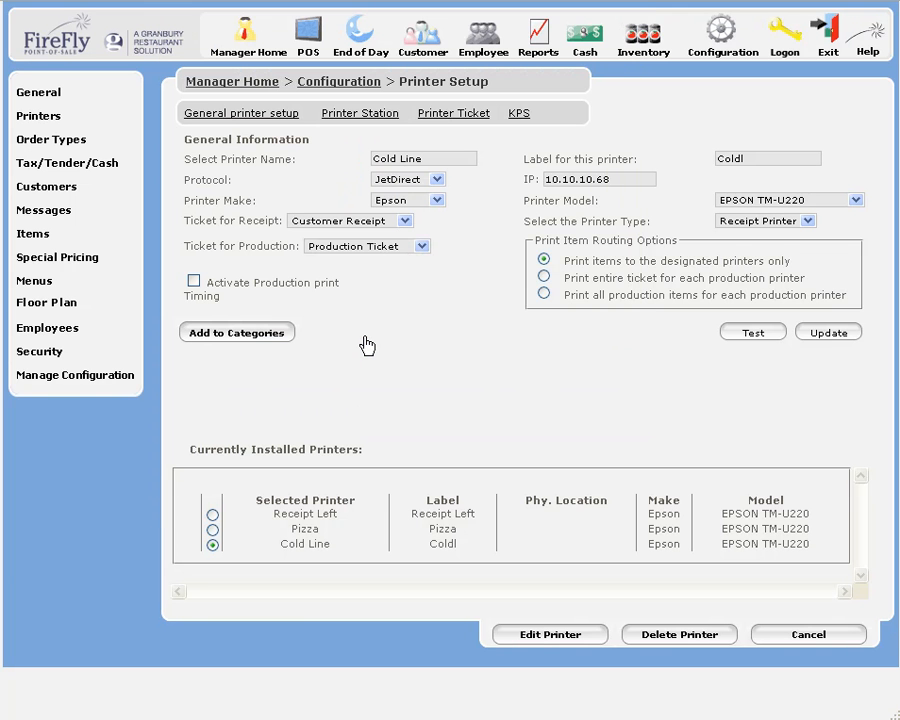
pyautogui.click(828, 340)
pyautogui.click(404, 293)
# In the item setup, move the Chicken pizza topping up two places to sit directly below Sausage.
pyautogui.click(33, 234)
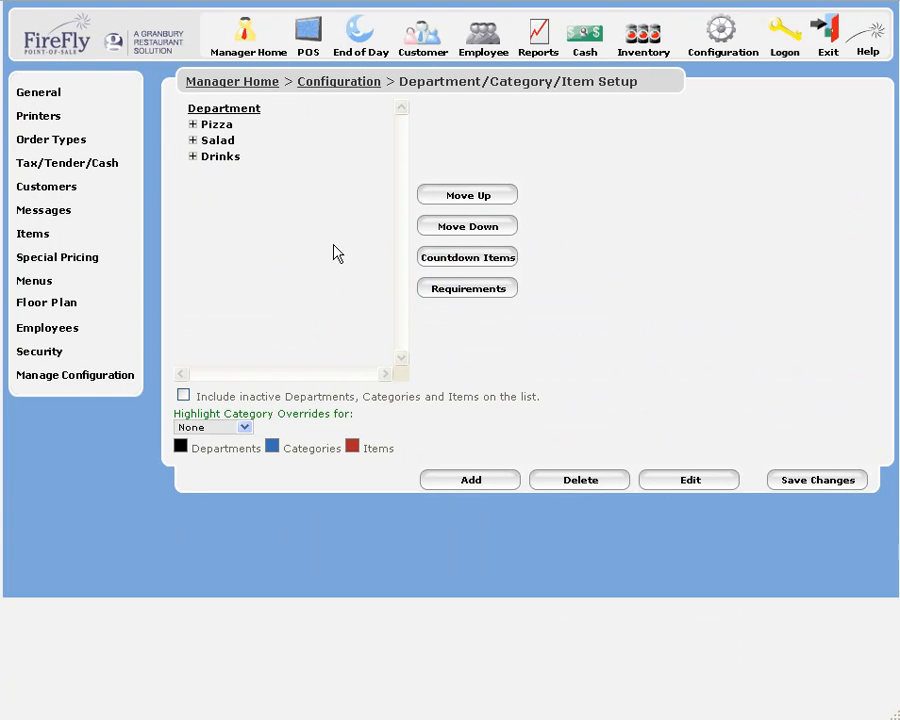
pyautogui.click(193, 125)
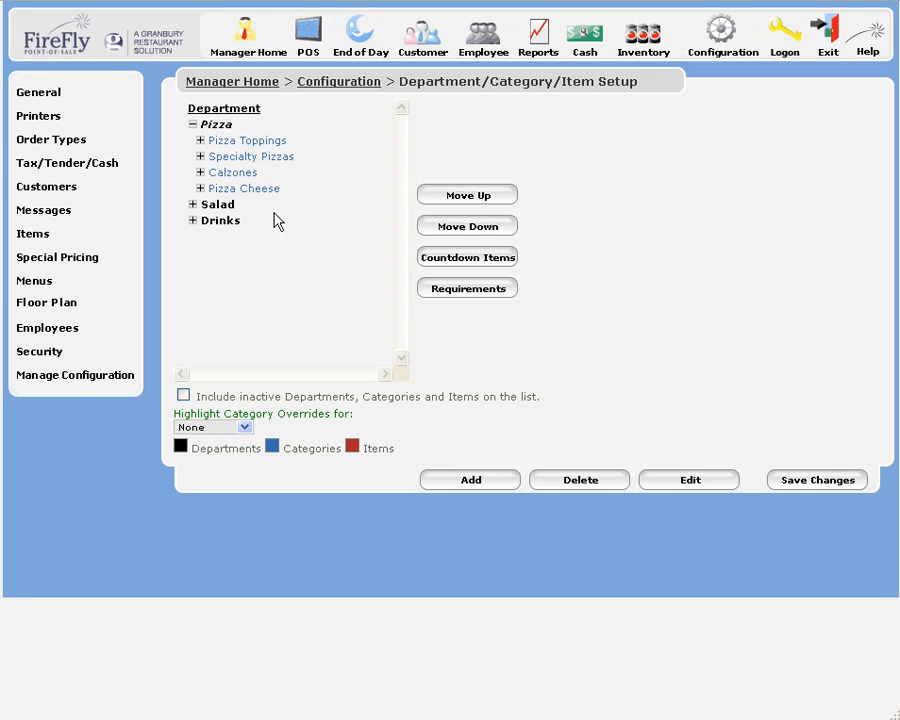
pyautogui.click(201, 141)
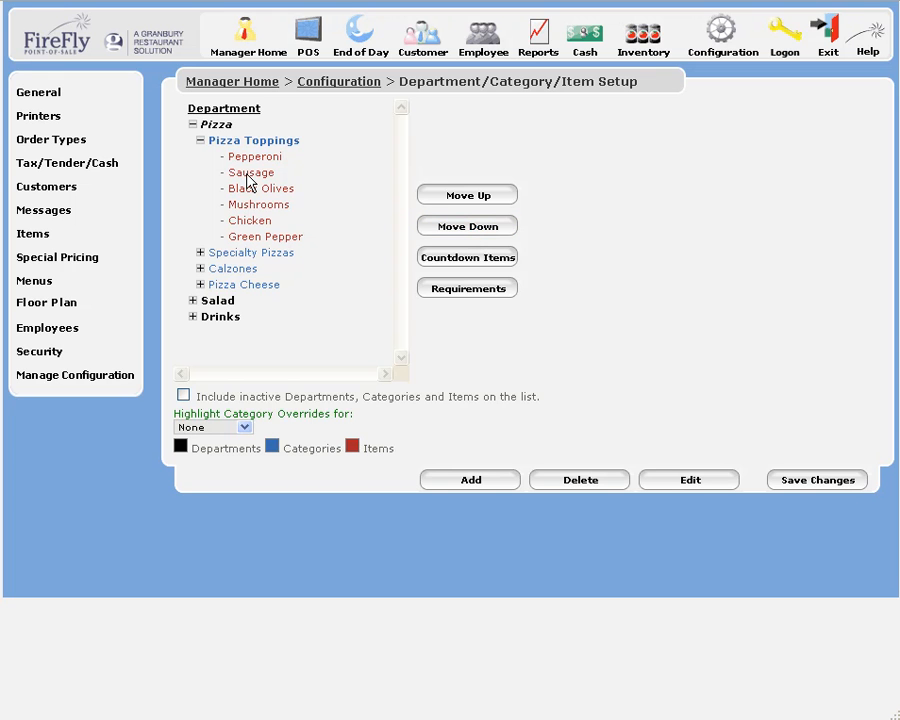
pyautogui.click(258, 221)
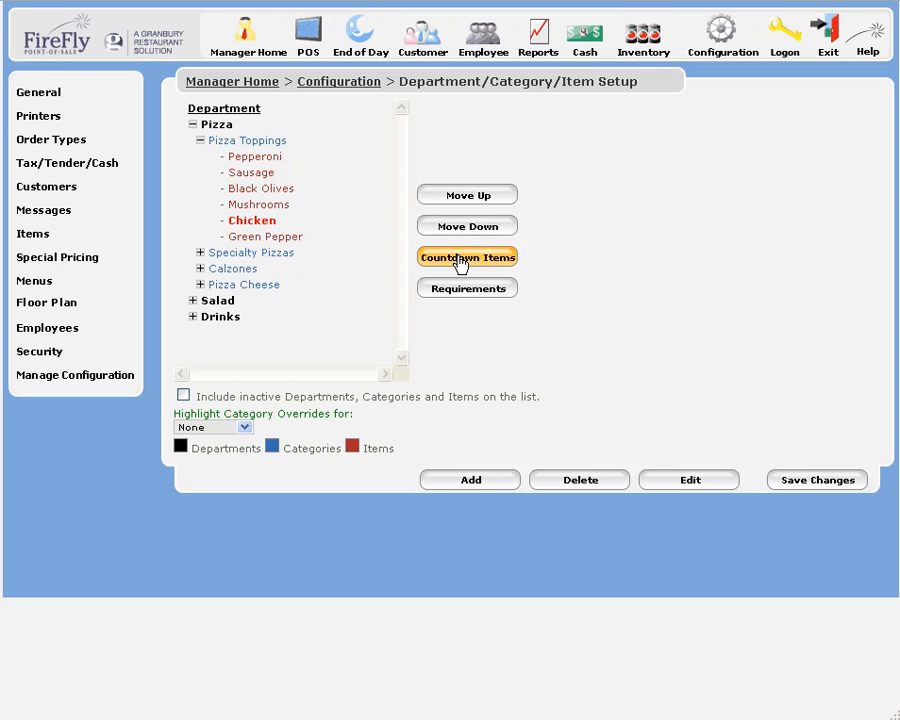
pyautogui.click(468, 198)
pyautogui.click(468, 198)
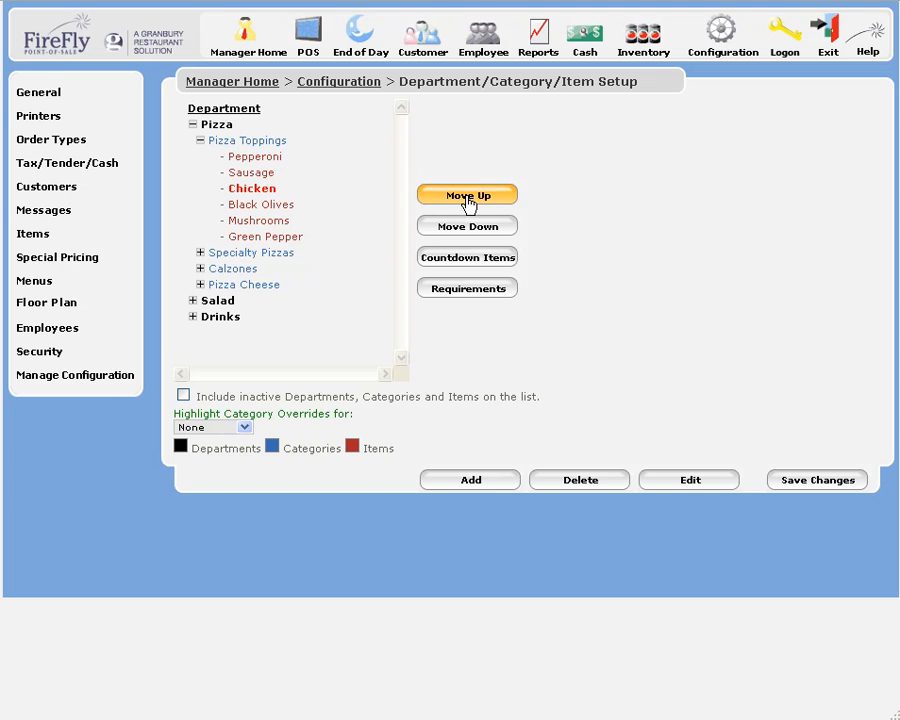
# Move the Green Pepper topping up one place above Mushrooms and save the item order.
pyautogui.click(284, 237)
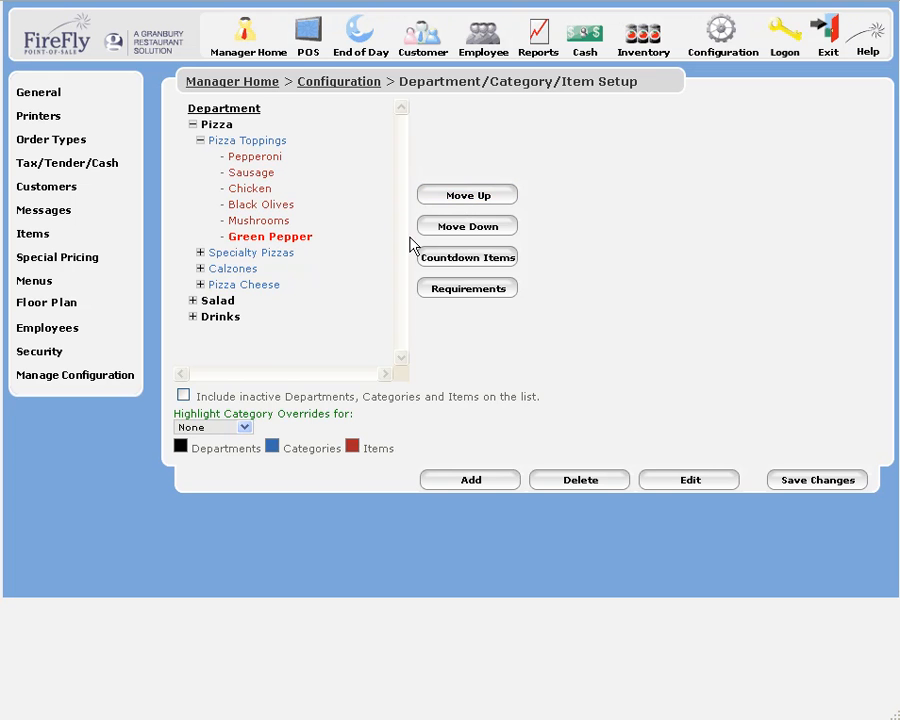
pyautogui.click(476, 203)
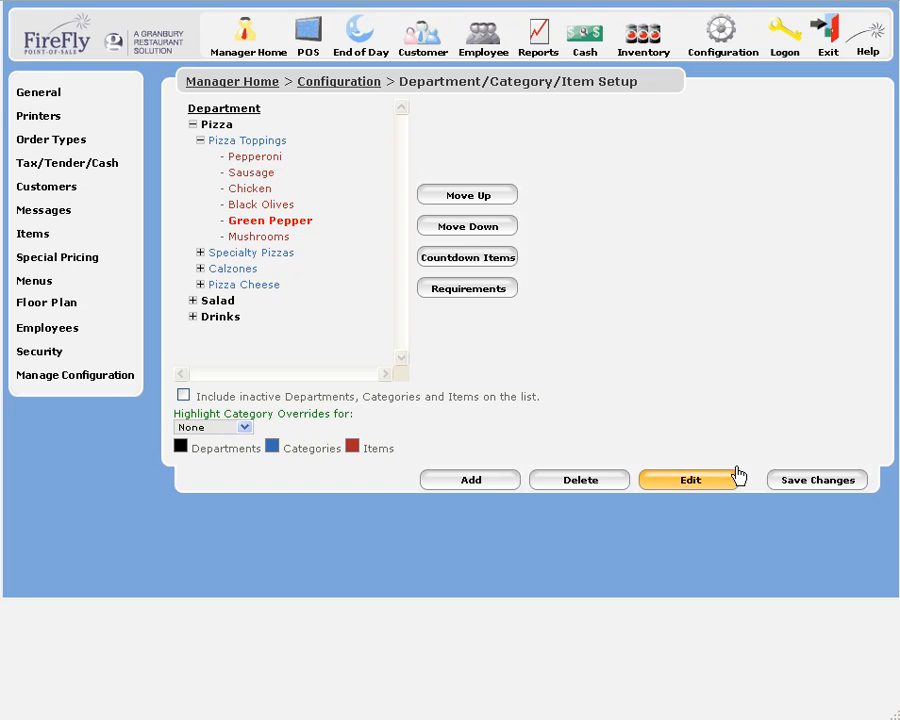
pyautogui.click(828, 485)
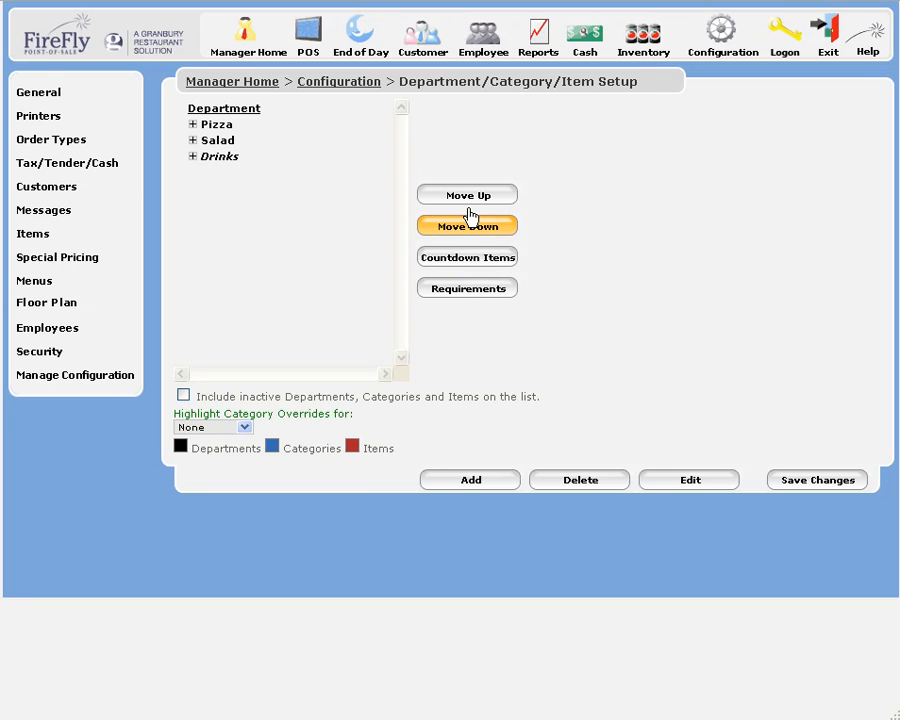
# Expand the Drinks and Salad departments to view their categories.
pyautogui.click(193, 156)
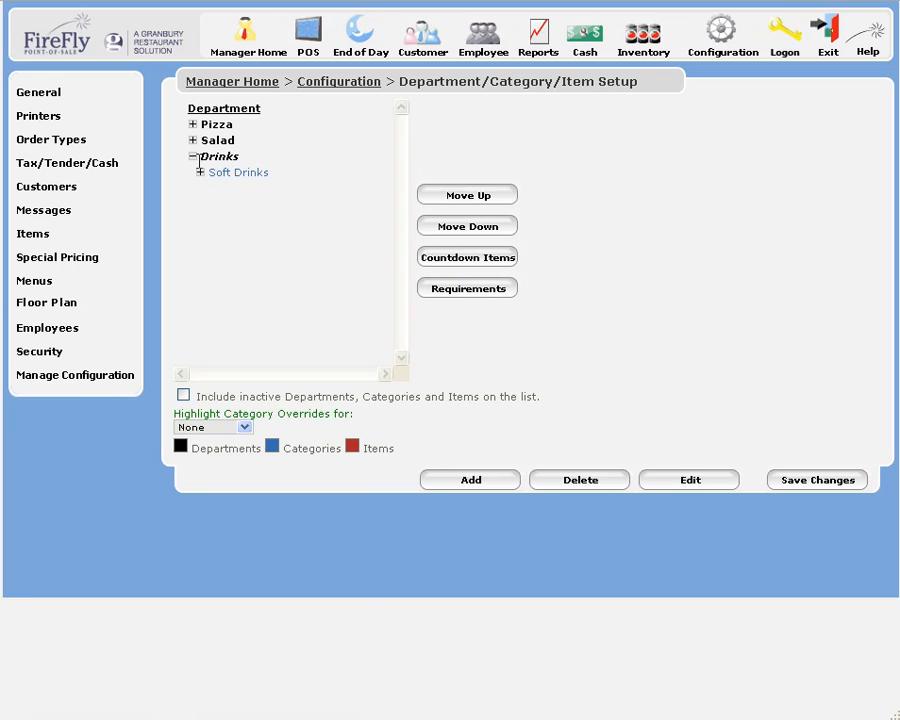
pyautogui.click(193, 141)
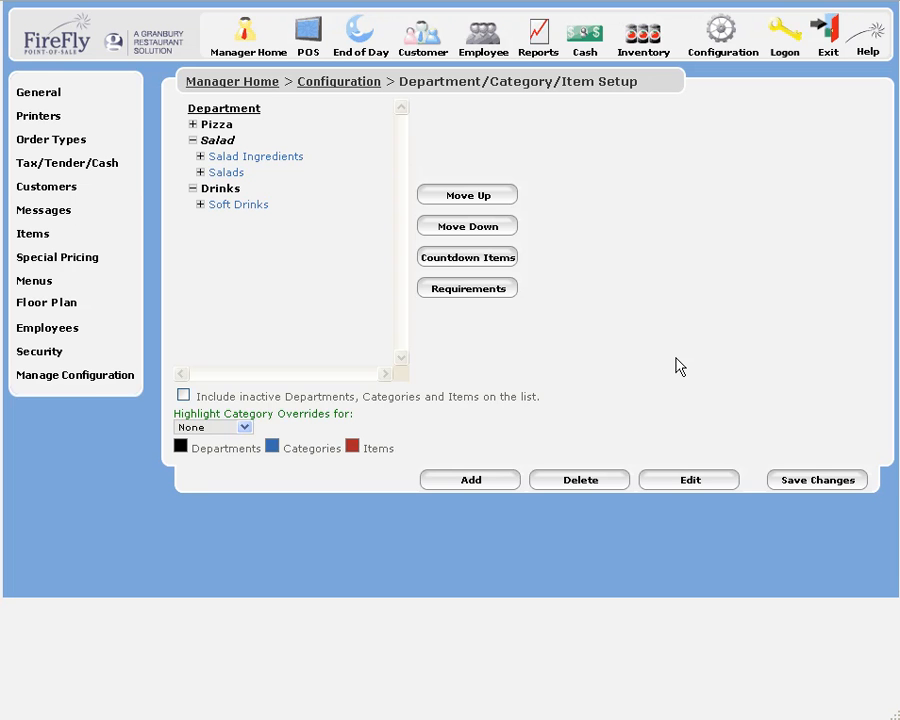
# Open the printer ticket settings in the printer setup.
pyautogui.click(44, 120)
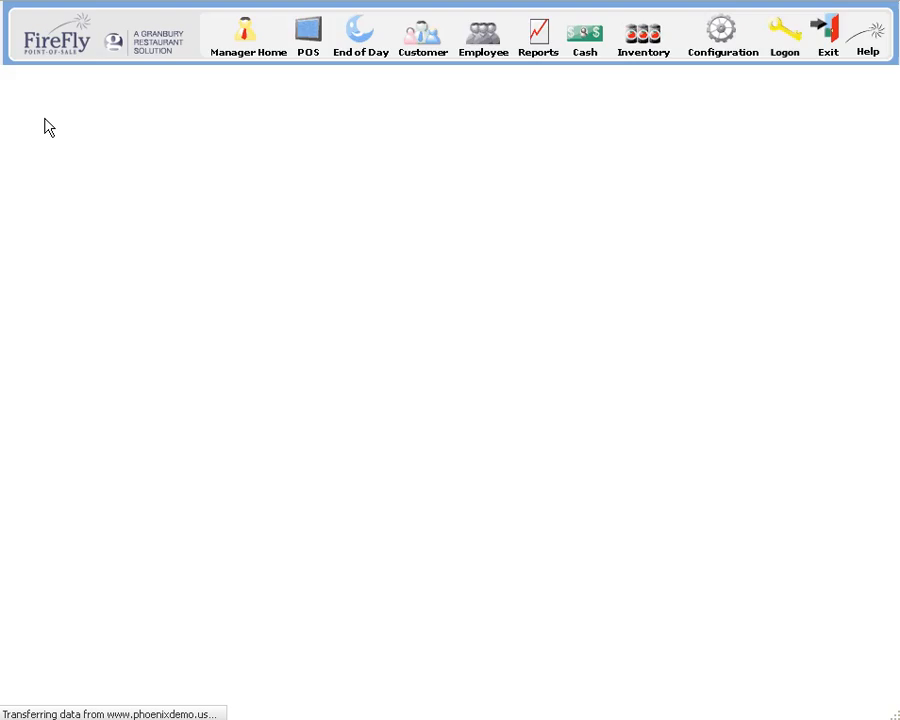
pyautogui.click(455, 115)
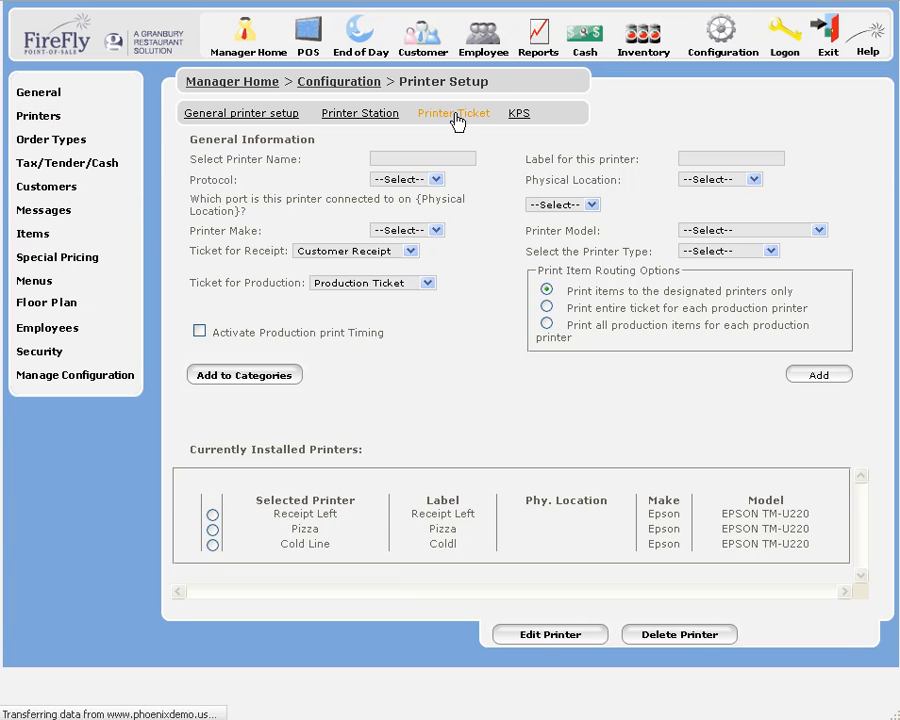